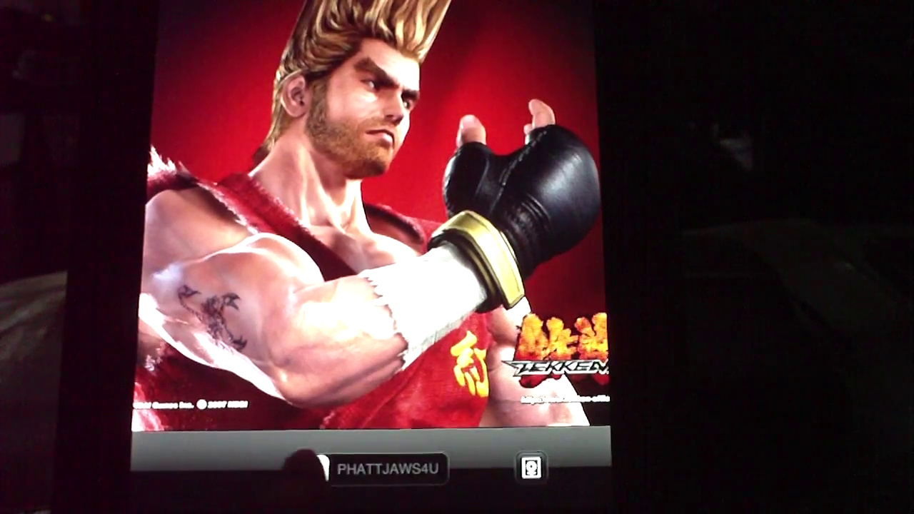
- Slide to unlock the iPad from the lock screen
left_click_drag(318, 469, 429, 469)
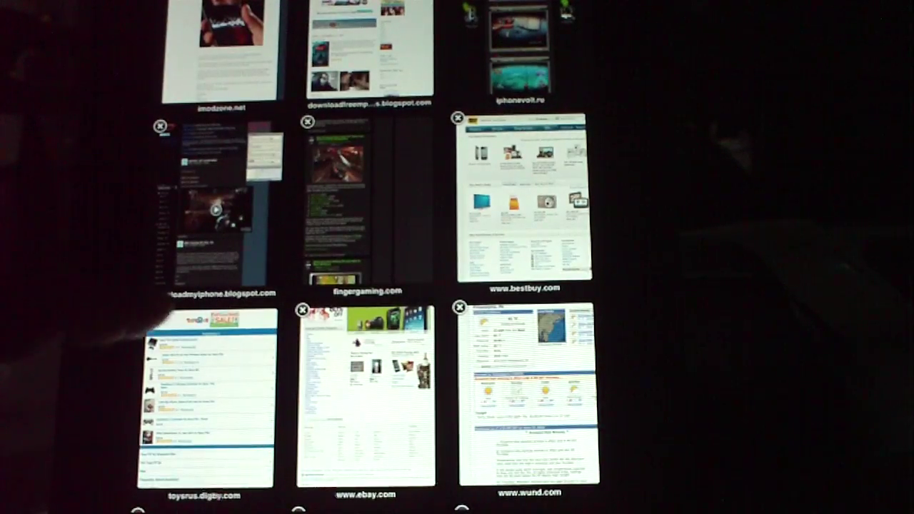
scroll(371, 258, "down", 5)
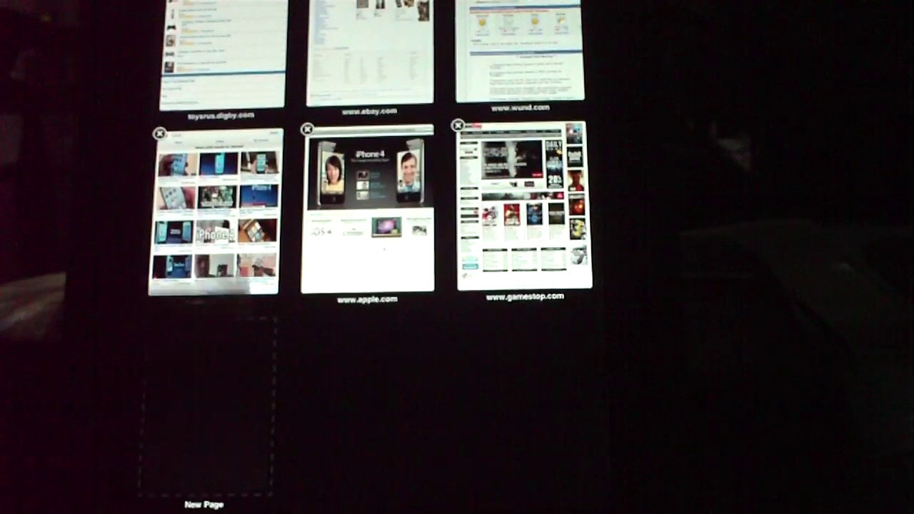
scroll(371, 258, "up", 5)
scroll(371, 257, "down", 3)
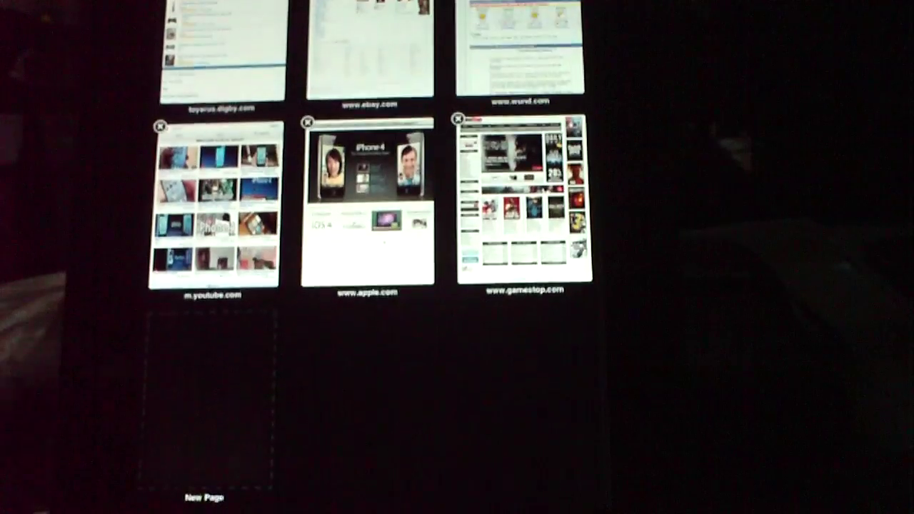
- Add two new pages, a Google search for beyonce and comic.com, then return to the pages grid
left_click(204, 400)
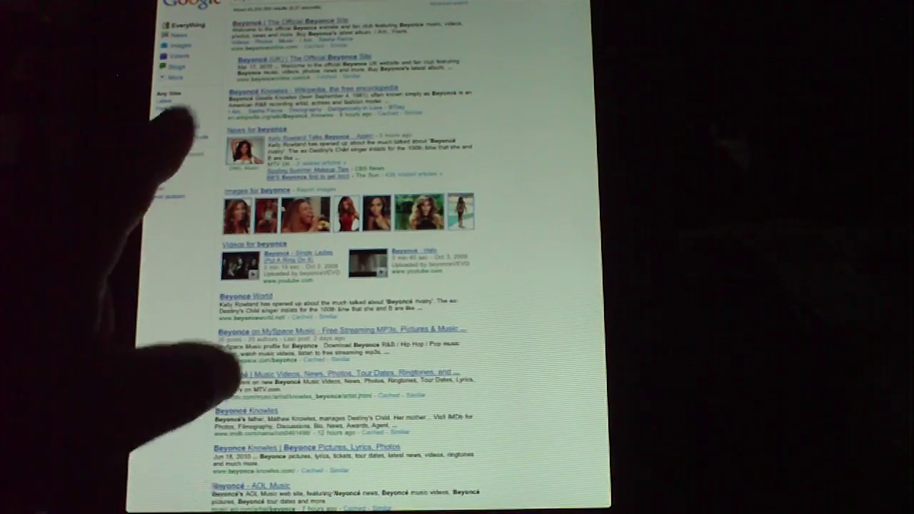
scroll(286, 286, "down", 10)
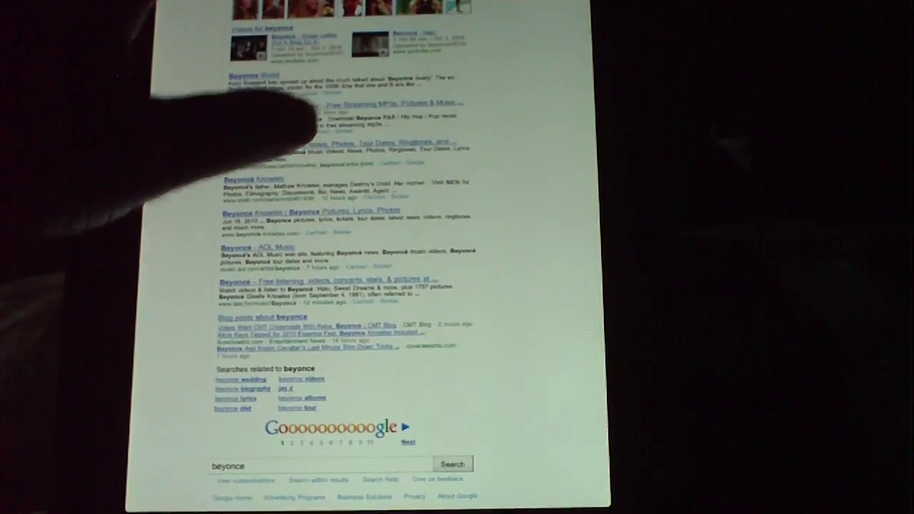
left_click(207, 3)
scroll(214, 321, "down", 5)
left_click(364, 407)
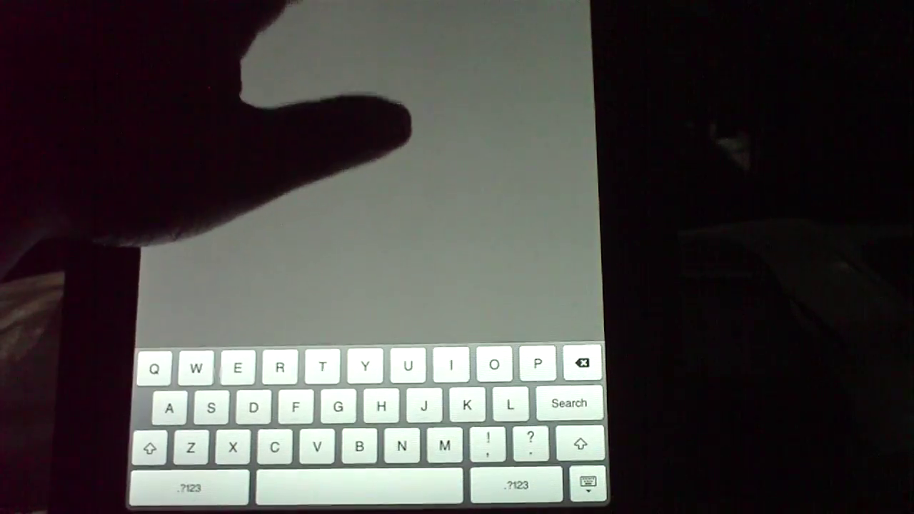
left_click(300, 11)
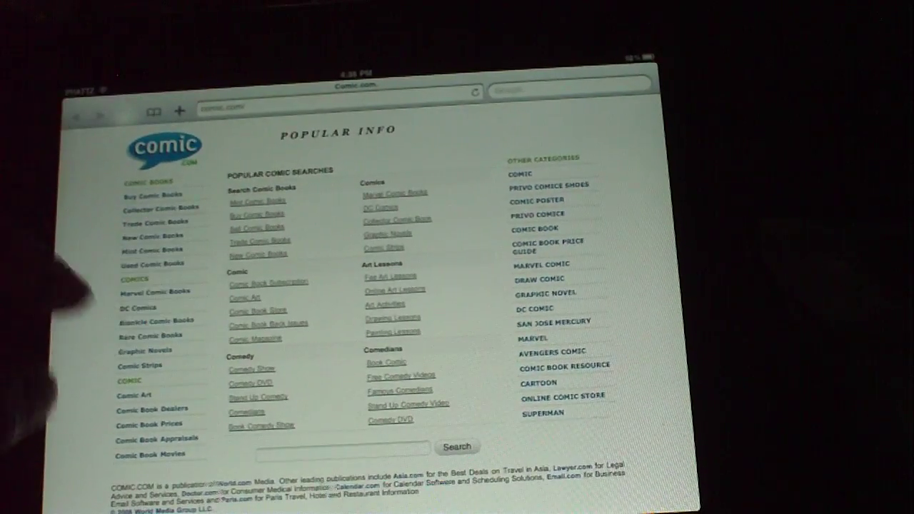
left_click(153, 111)
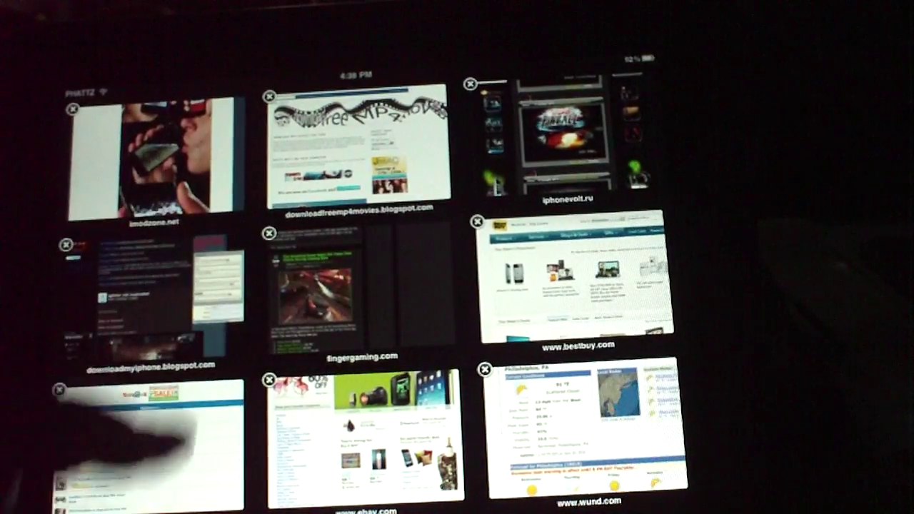
- Swipe back and forth twice between the first and second TabPlus sets of open pages
left_click_drag(429, 286, 107, 286)
left_click_drag(143, 185, 464, 186)
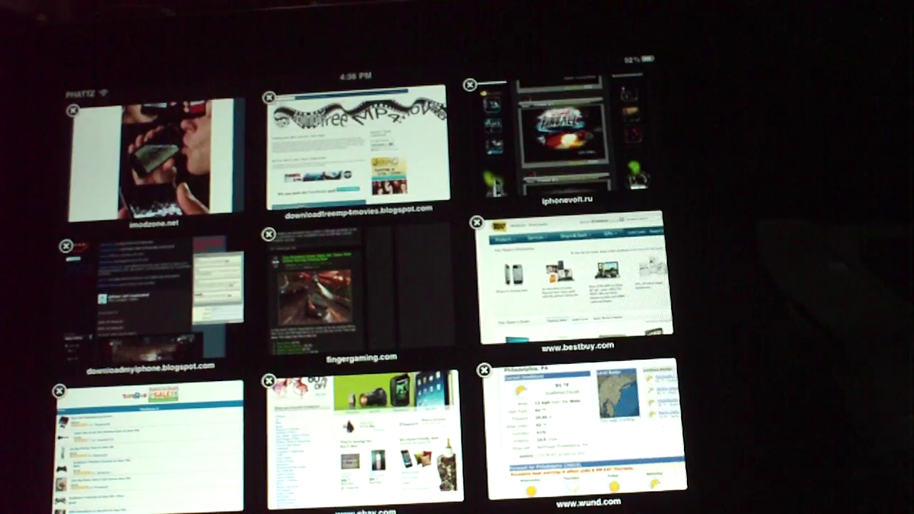
left_click_drag(428, 400, 122, 414)
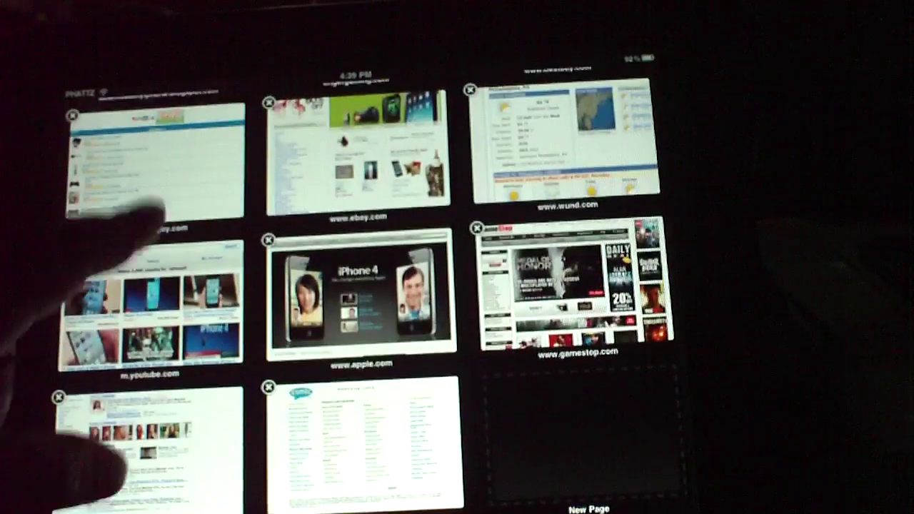
left_click_drag(143, 207, 464, 207)
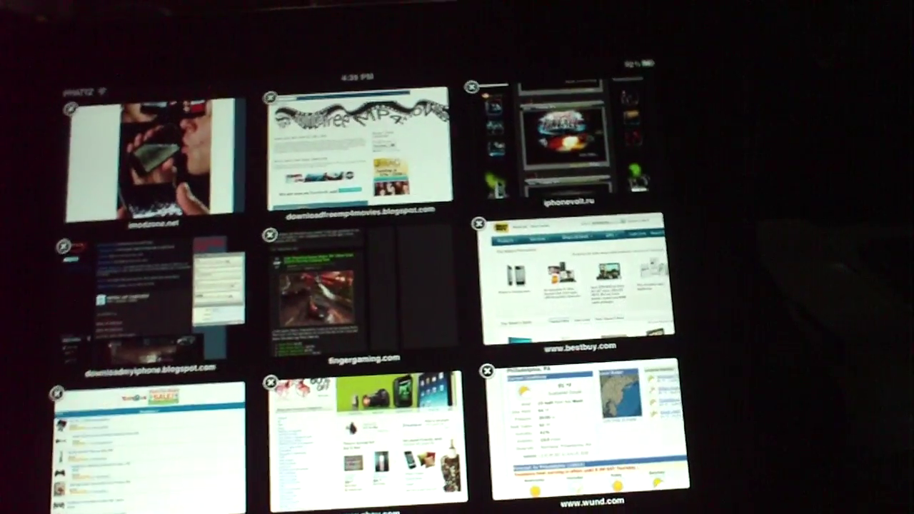